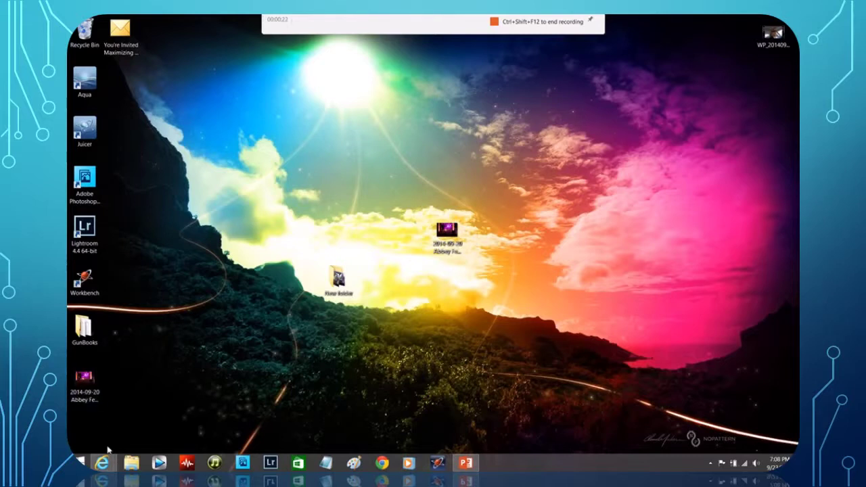
Switch to the WordPress dashboard in the browser and open the site's list of installed plugins.
{"action": "mouse_move", "coordinate": [103, 464]}
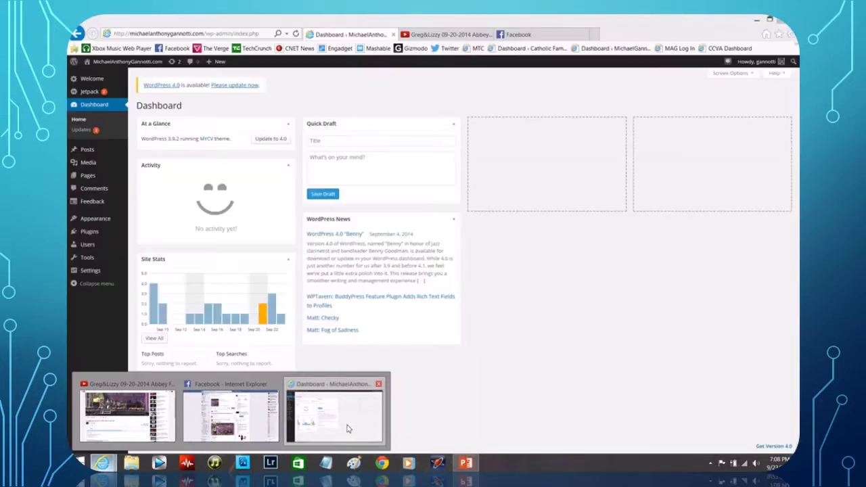
{"action": "left_click", "coordinate": [348, 428]}
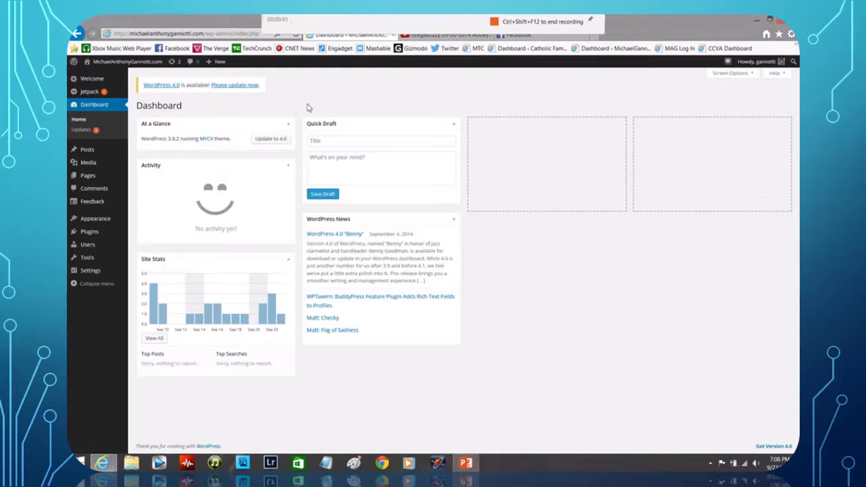
{"action": "mouse_move", "coordinate": [88, 234]}
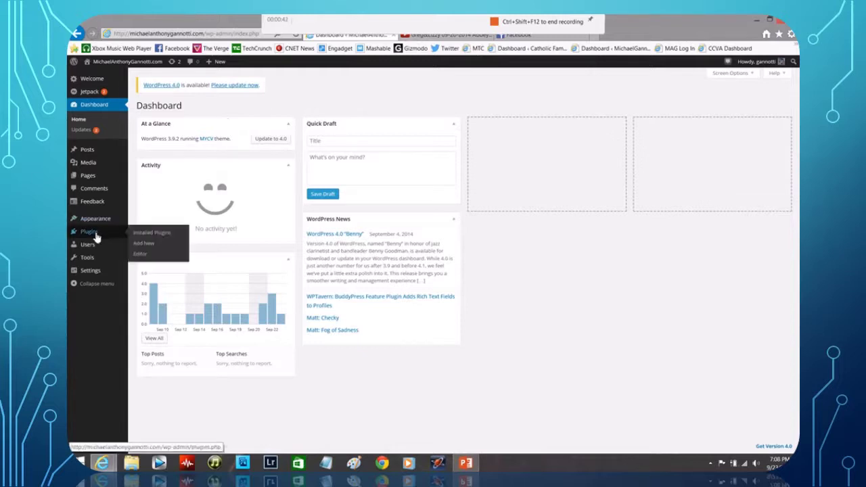
{"action": "left_click", "coordinate": [89, 233]}
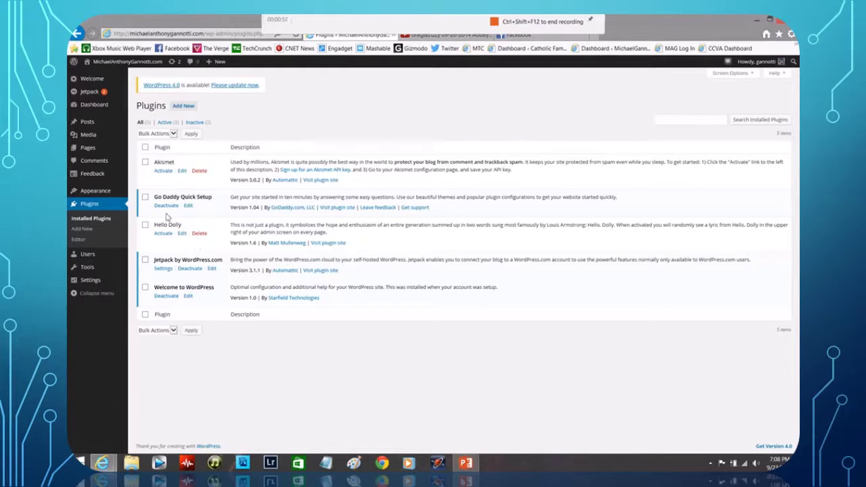
Search for new plugins to add with the keyword "Video Thumbnails".
{"action": "left_click", "coordinate": [182, 107]}
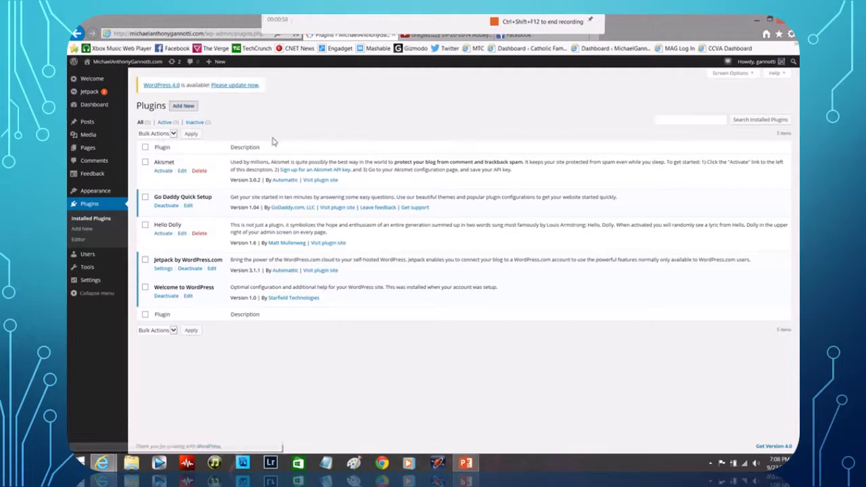
{"action": "left_click", "coordinate": [193, 166]}
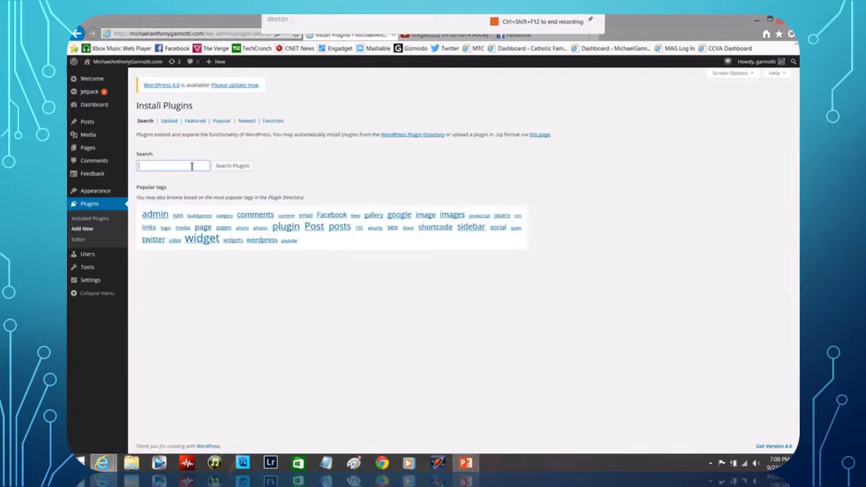
{"action": "type", "text": "Video Thumbnails"}
{"action": "left_click", "coordinate": [235, 167]}
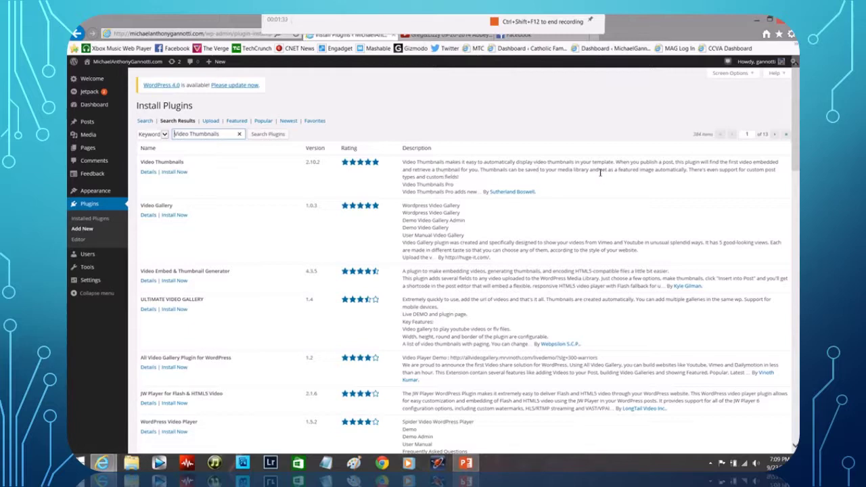
Install the Video Thumbnails 2.10.2 plugin and activate it.
{"action": "left_click", "coordinate": [177, 171]}
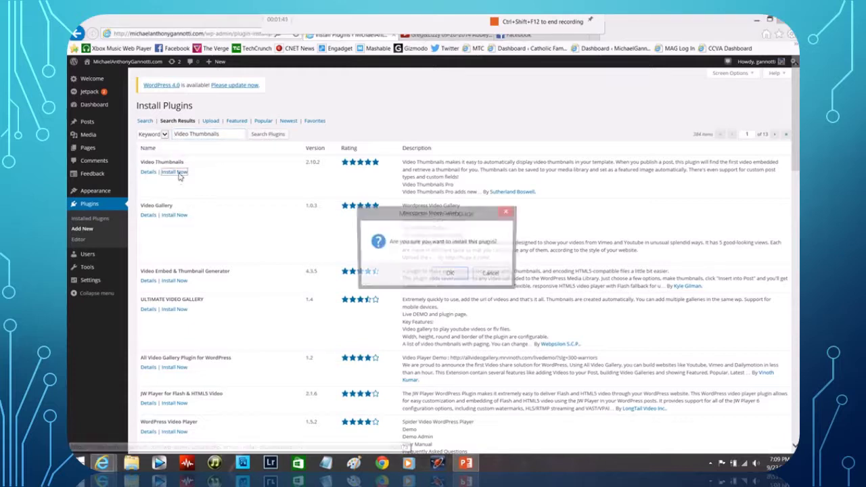
{"action": "left_click", "coordinate": [451, 275]}
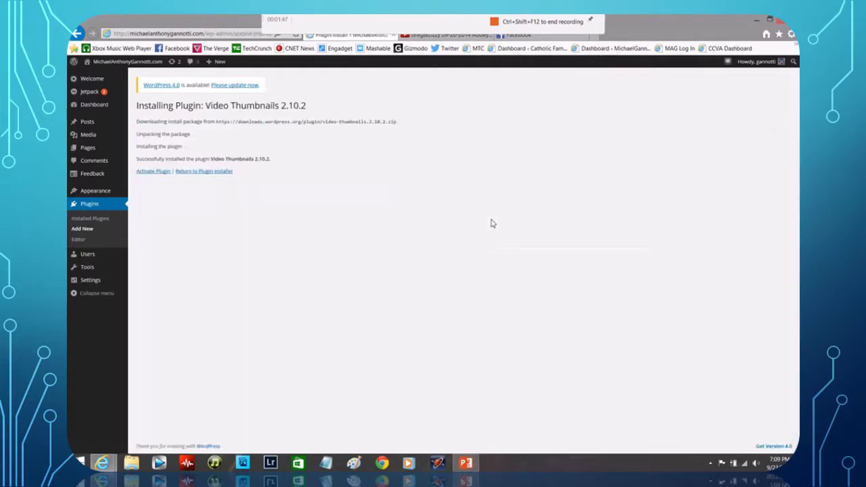
{"action": "left_click", "coordinate": [153, 172]}
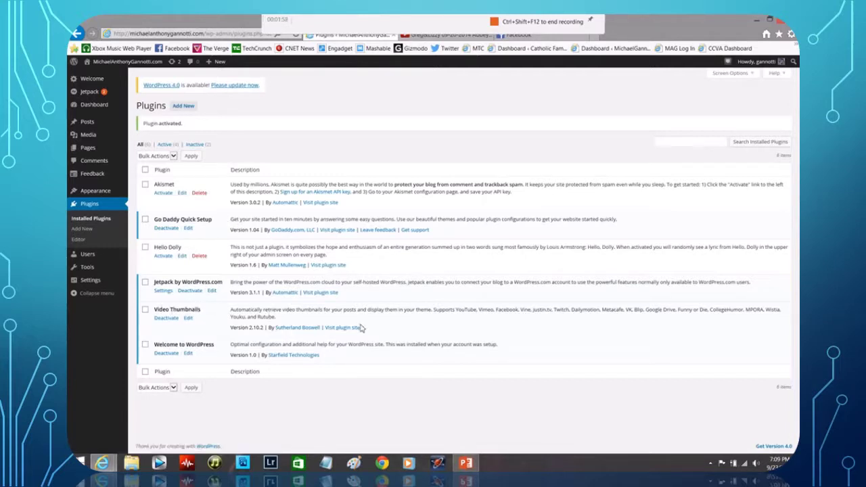
Create a new post titled "My Video Demo".
{"action": "mouse_move", "coordinate": [95, 124]}
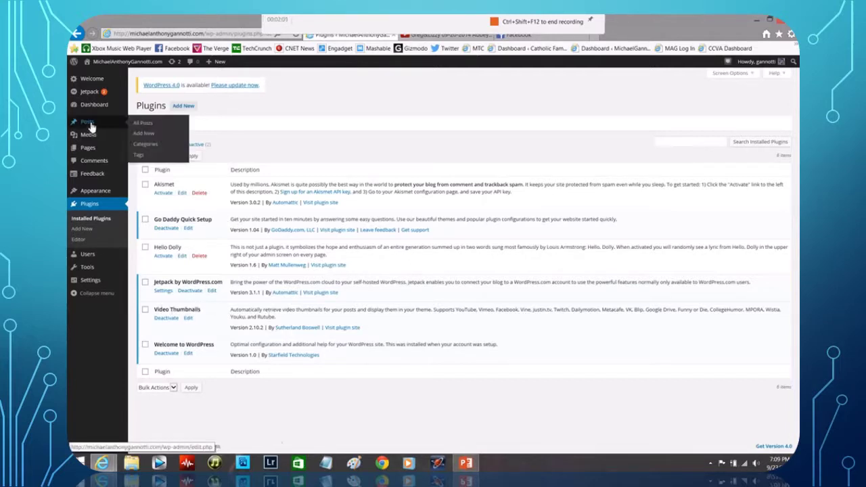
{"action": "left_click", "coordinate": [149, 135]}
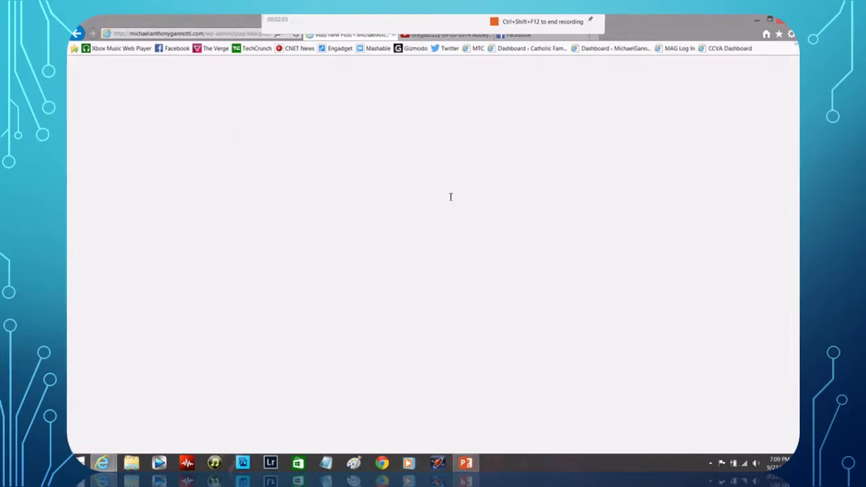
{"action": "scroll", "coordinate": [758, 277], "scroll_direction": "down", "scroll_amount": 2}
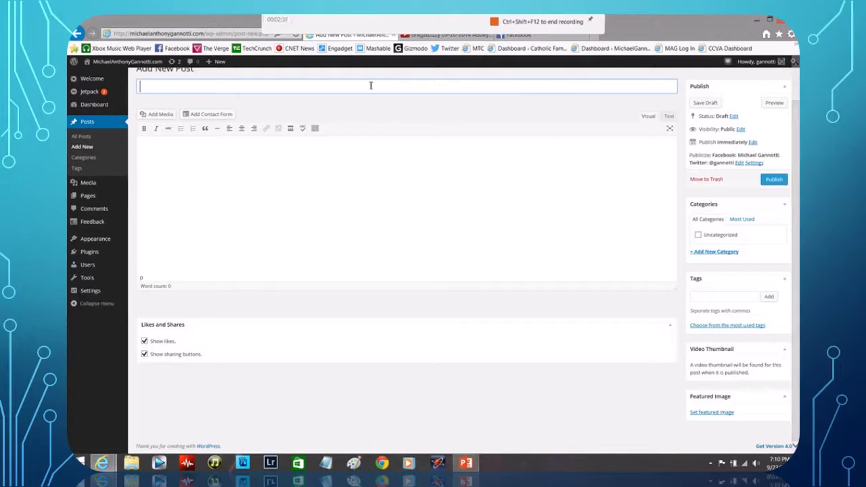
{"action": "type", "text": "My Video "}
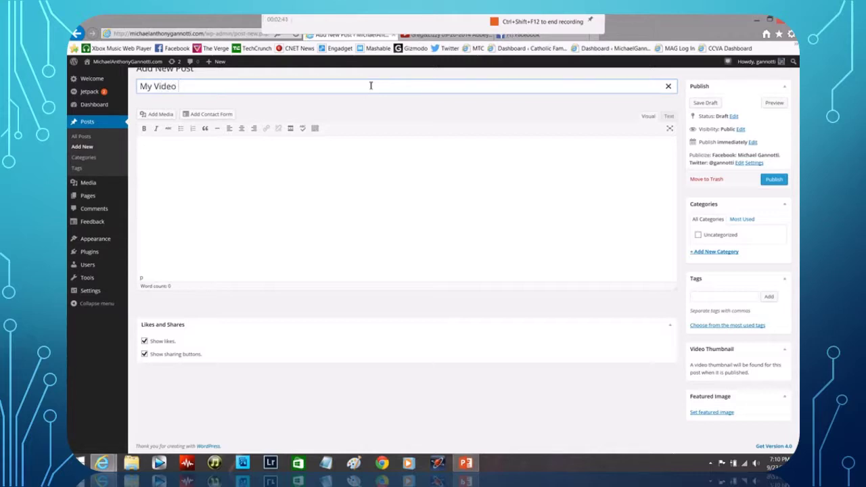
{"action": "type", "text": "Demo"}
Write "This is Greg&Lizzy singing. They Rock the house!!!!!" in the post body and start a new line below it.
{"action": "left_click", "coordinate": [378, 173]}
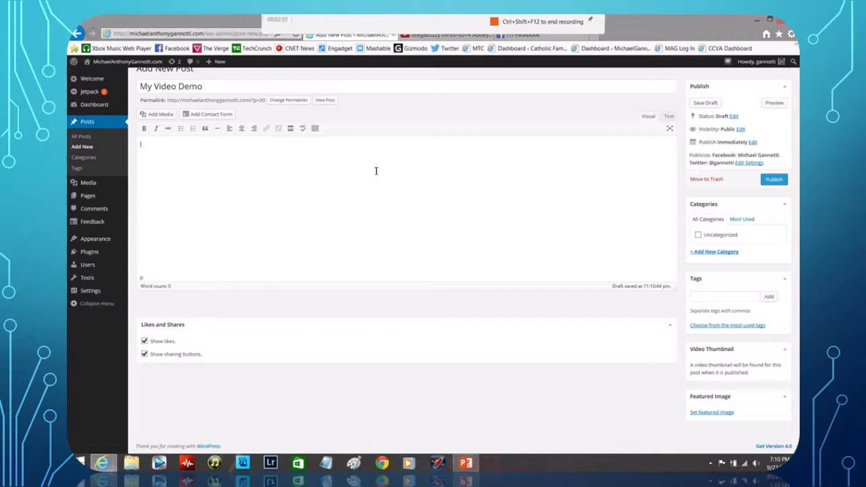
{"action": "type", "text": "This is"}
{"action": "type", "text": " Googl"}
{"action": "type", "text": "y!"}
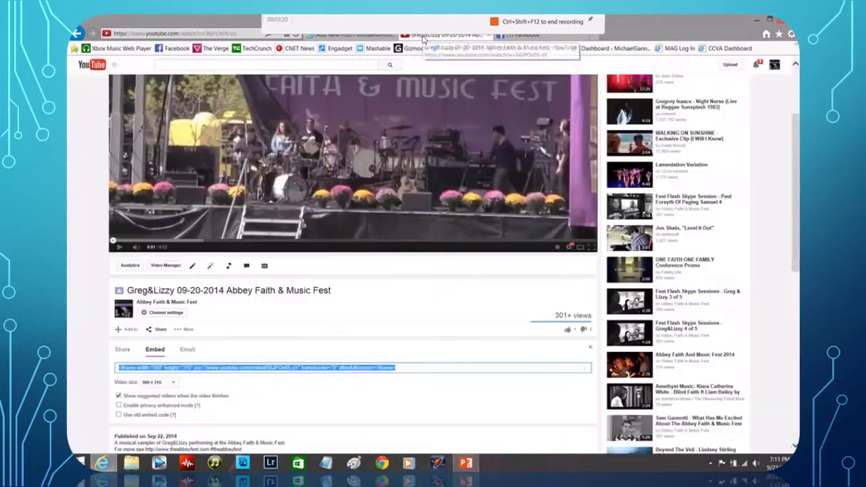
Copy the 560 × 315 iframe embed code of the Abbey Faith & Music Fest video on YouTube.
{"action": "left_click", "coordinate": [423, 36]}
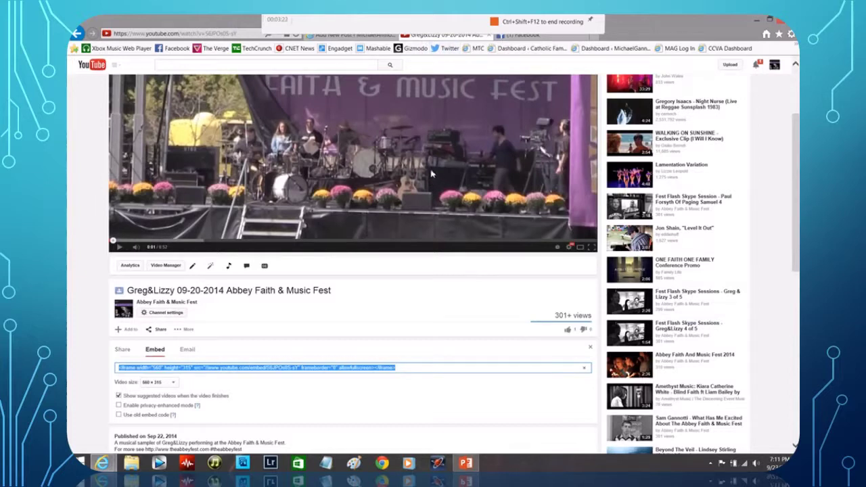
{"action": "right_click", "coordinate": [308, 371]}
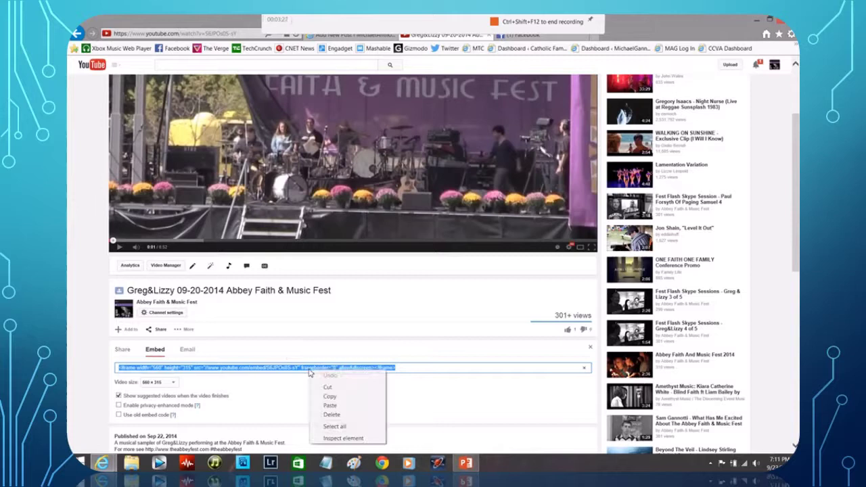
{"action": "left_click", "coordinate": [330, 396]}
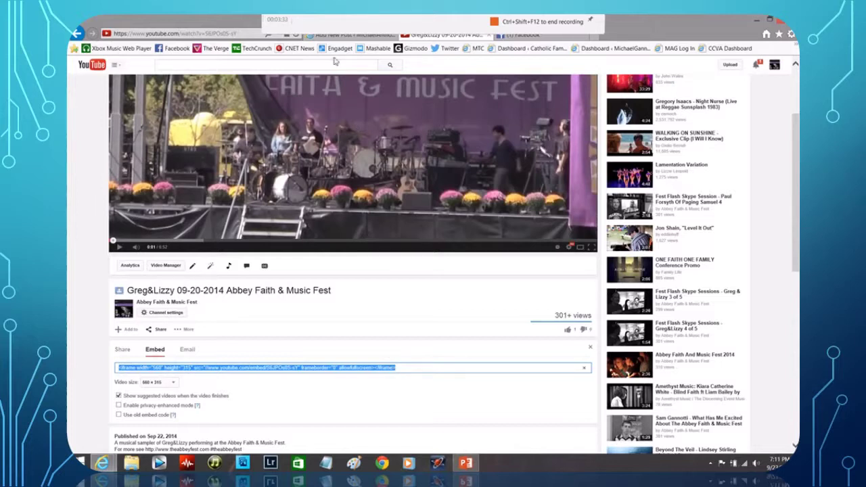
Paste the YouTube embed code below the sentence in the WordPress post's HTML source and return to the visual view.
{"action": "left_click", "coordinate": [341, 36]}
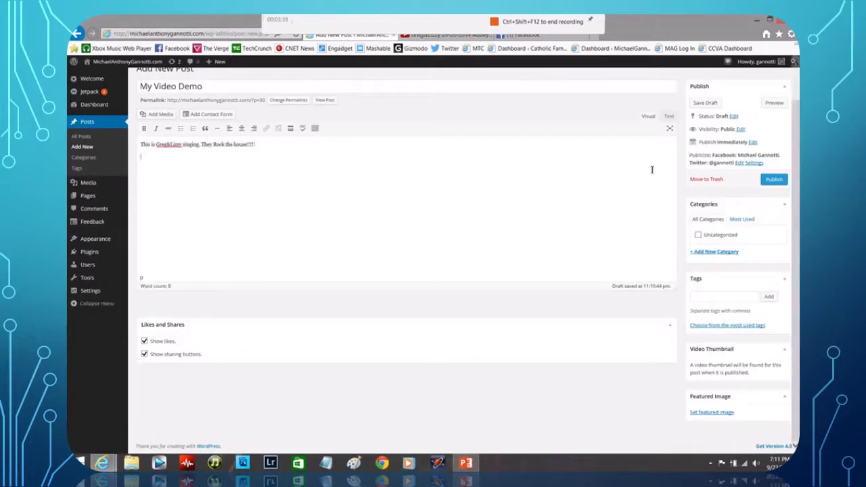
{"action": "left_click", "coordinate": [669, 117]}
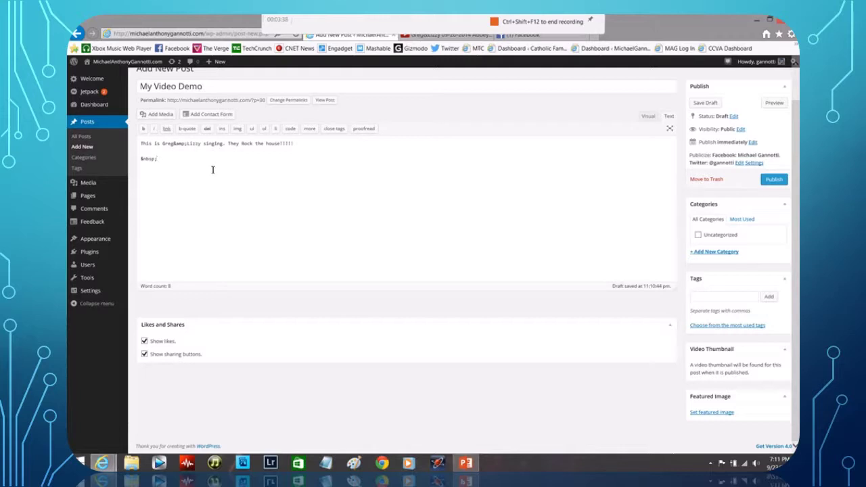
{"action": "type", "text": "<iframe width=\"560\" height=\"315\" src=\"//www.youtube.com/embed/562POs05-sY\" frameborder=\"0\" allowfullscreen></iframe>"}
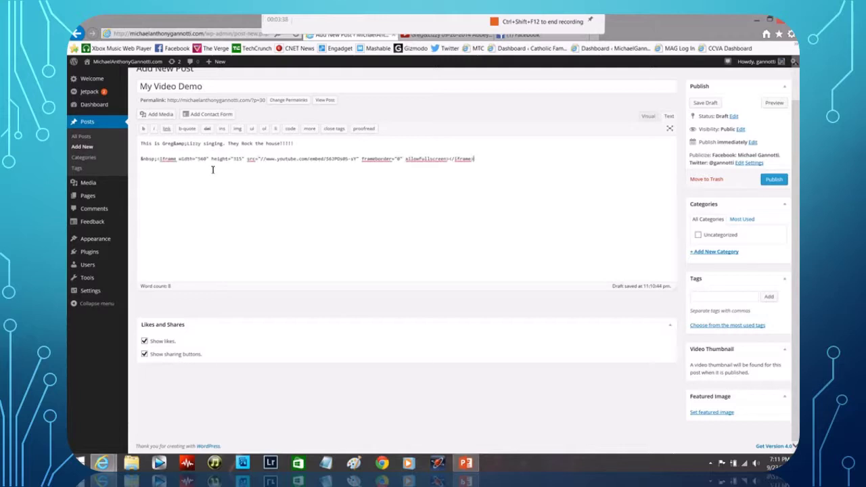
{"action": "left_click", "coordinate": [648, 118]}
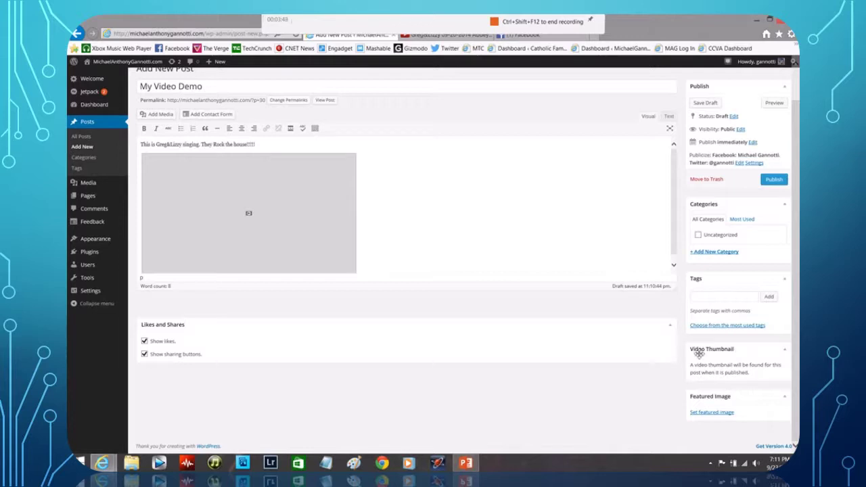
Publish the post and check its video thumbnail and featured image.
{"action": "left_click", "coordinate": [774, 179]}
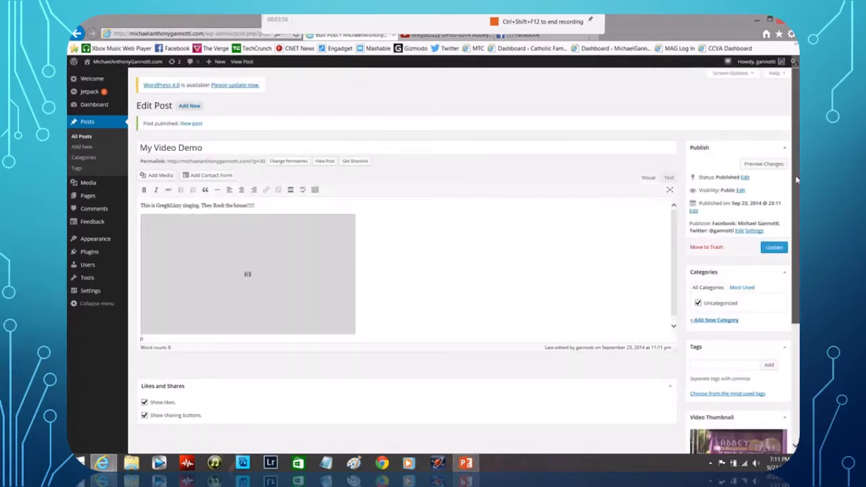
{"action": "left_click_drag", "start_coordinate": [796, 170], "coordinate": [783, 276]}
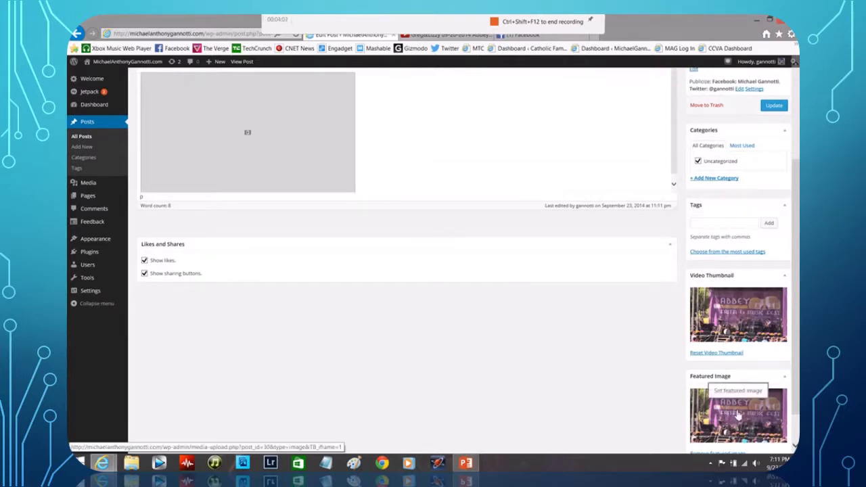
{"action": "scroll", "coordinate": [733, 385], "scroll_direction": "down", "scroll_amount": 1}
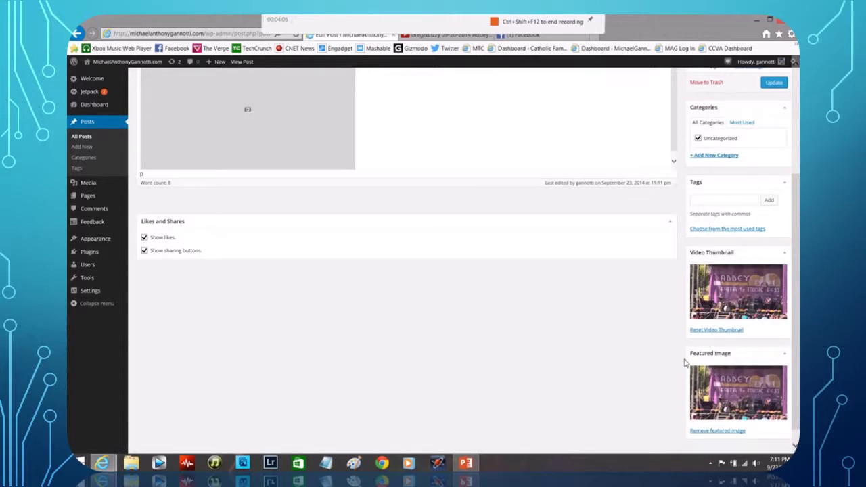
{"action": "scroll", "coordinate": [787, 136], "scroll_direction": "up", "scroll_amount": 3}
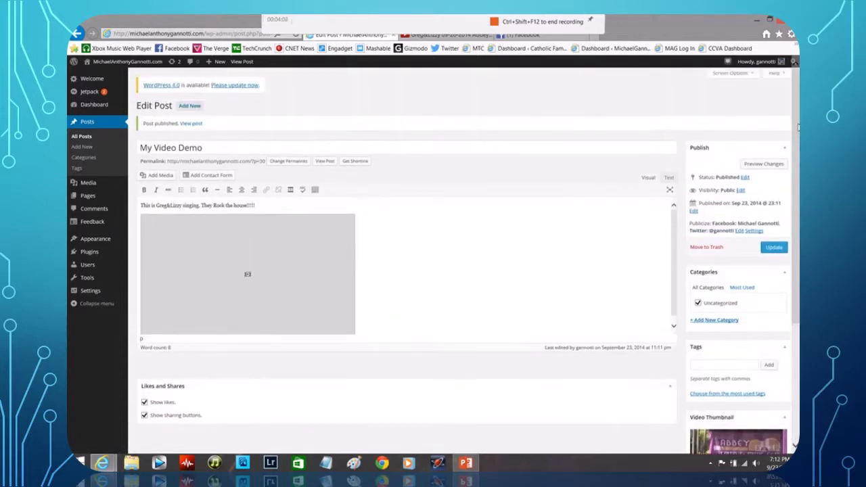
View the published post on the site and examine its featured image and embedded video.
{"action": "left_click", "coordinate": [325, 163]}
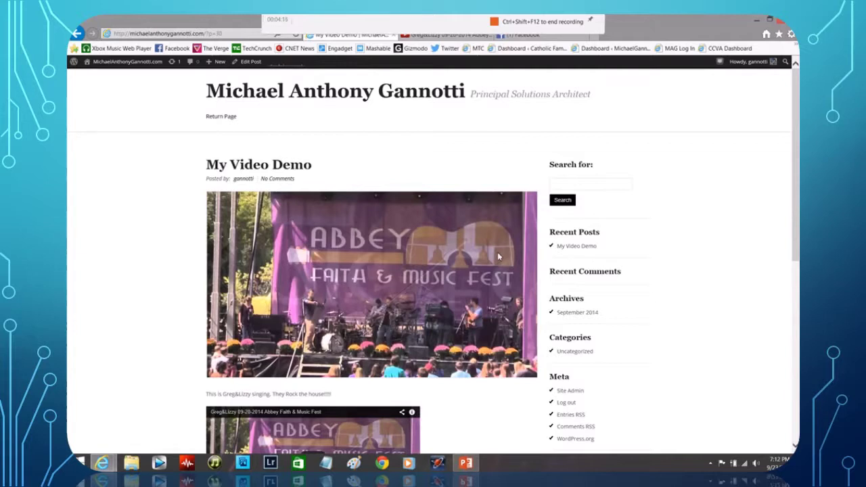
{"action": "scroll", "coordinate": [296, 234], "scroll_direction": "down", "scroll_amount": 3}
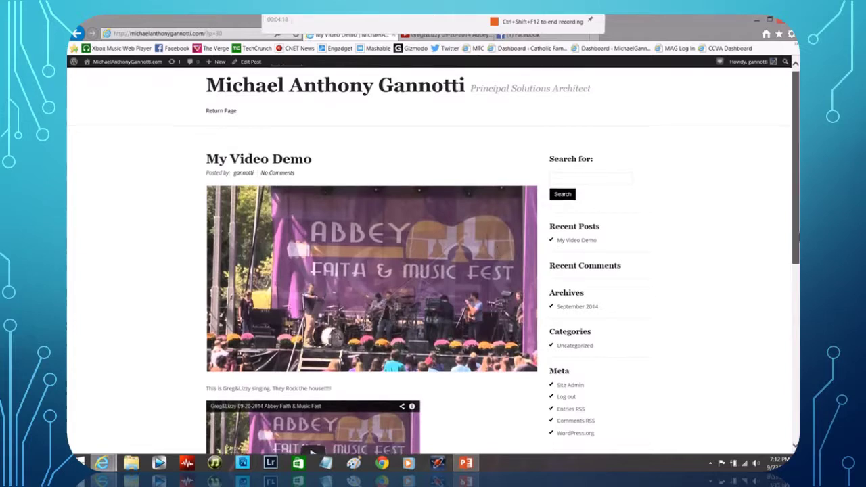
{"action": "left_click_drag", "start_coordinate": [797, 300], "coordinate": [797, 302]}
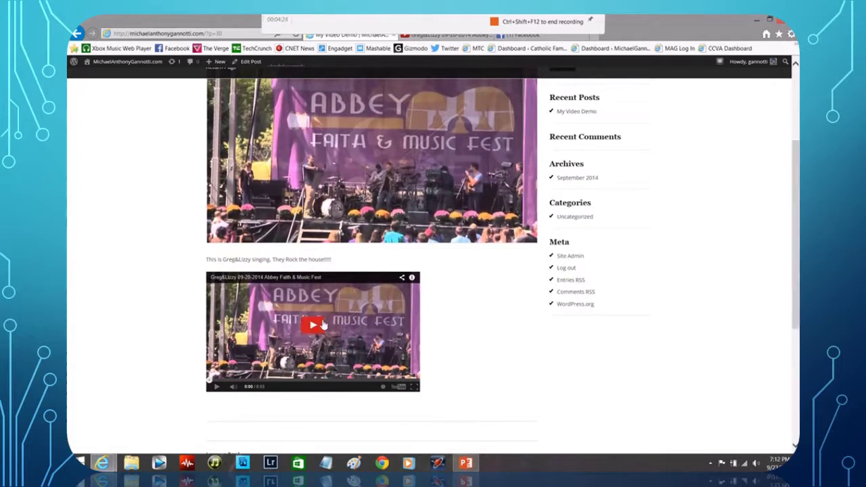
{"action": "left_click_drag", "start_coordinate": [796, 302], "coordinate": [796, 244]}
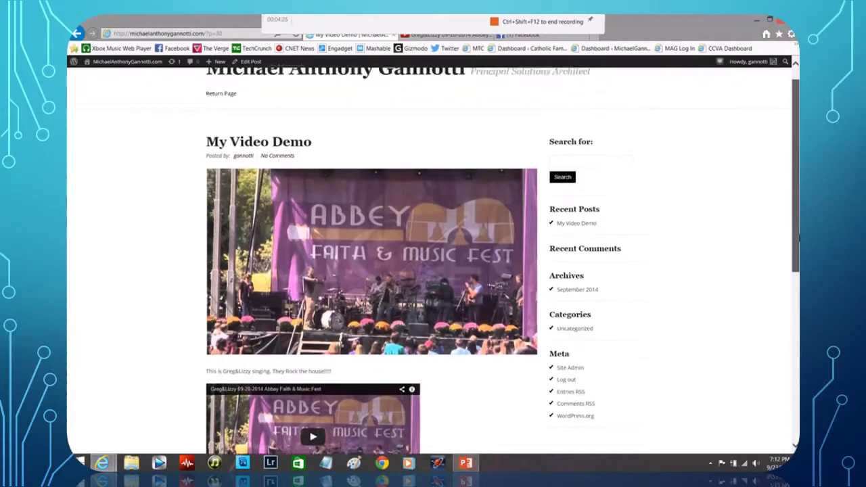
Copy the web address of the published My Video Demo post.
{"action": "left_click", "coordinate": [172, 33]}
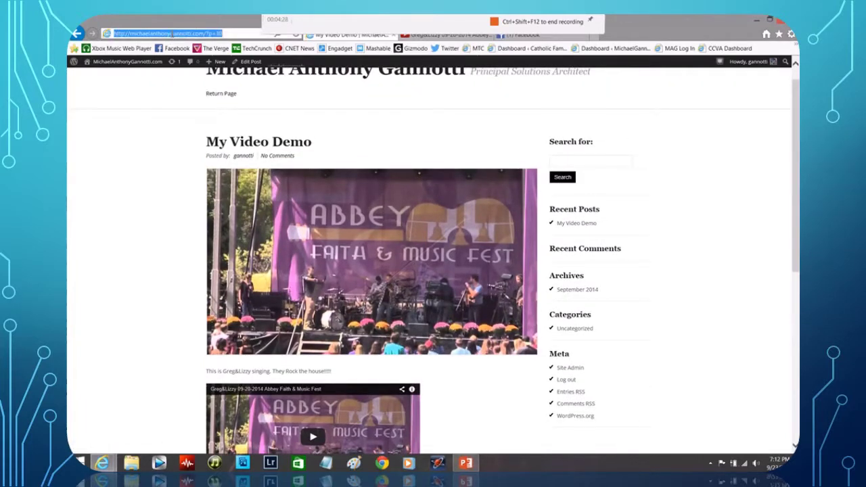
{"action": "right_click", "coordinate": [172, 33]}
{"action": "left_click", "coordinate": [184, 58]}
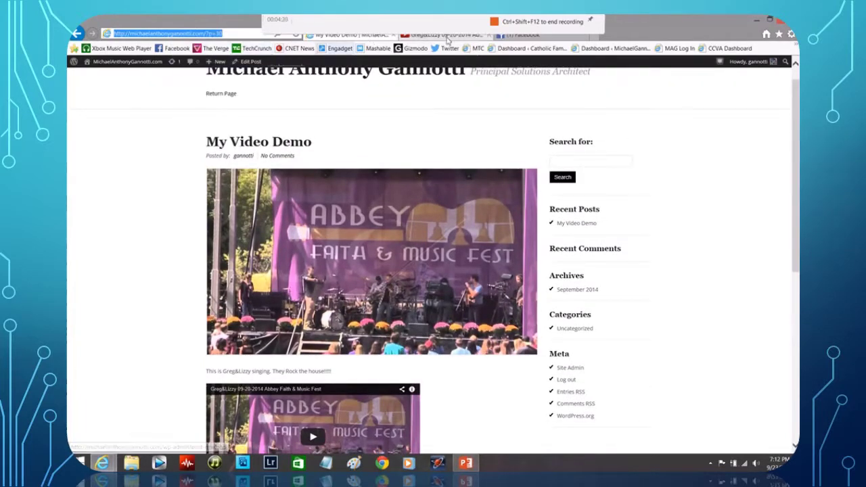
Switch to Facebook, reload the news feed, draft a status update with the copied post link, and remove its link preview.
{"action": "left_click", "coordinate": [542, 34]}
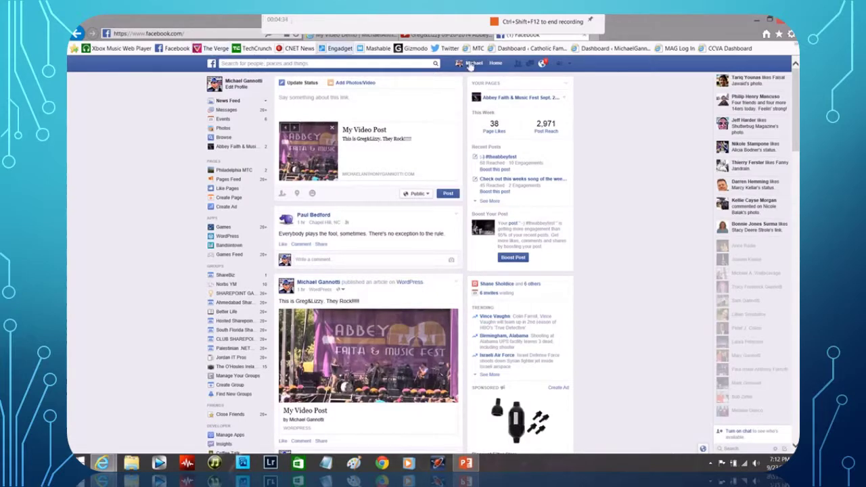
{"action": "left_click", "coordinate": [296, 35]}
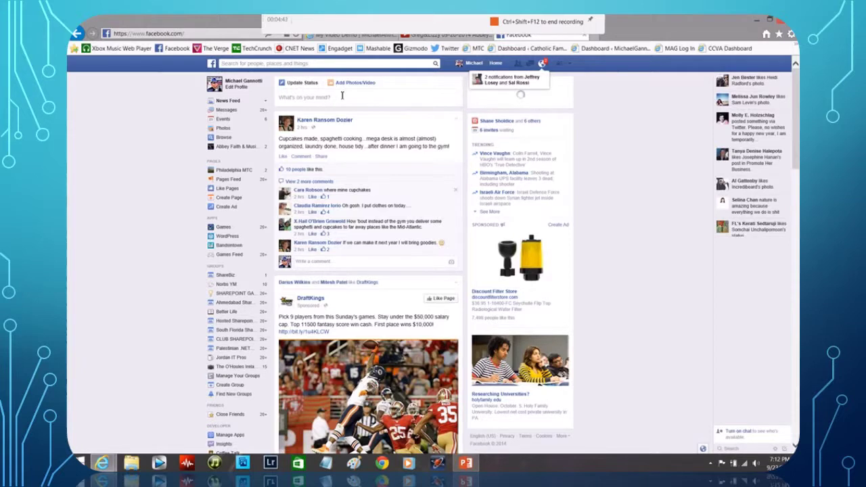
{"action": "left_click", "coordinate": [342, 97]}
{"action": "key", "text": "ctrl+v"}
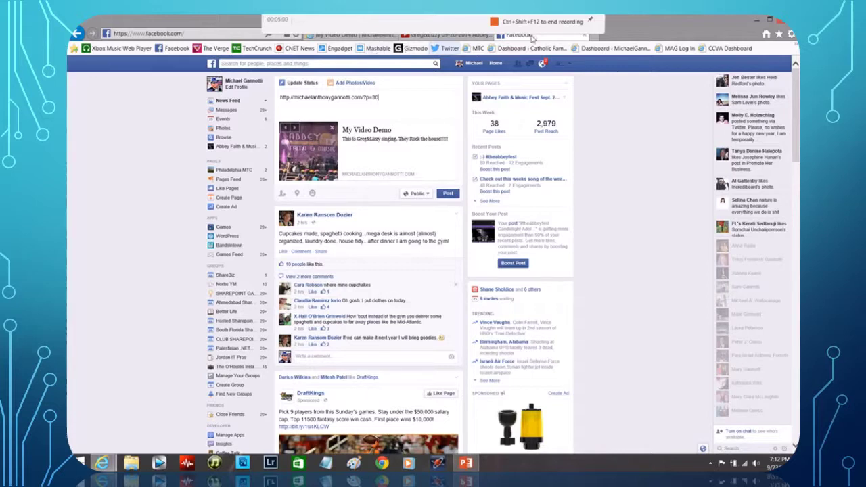
{"action": "left_click", "coordinate": [455, 127]}
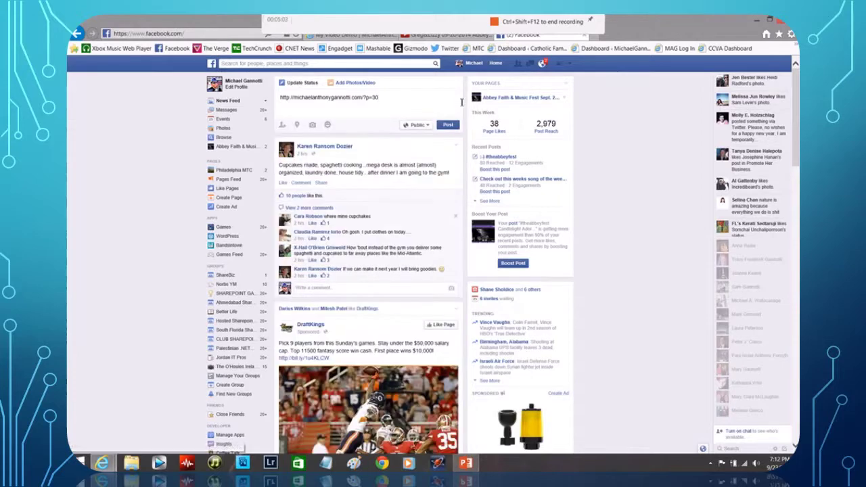
Discard the unfinished status update by opening the profile page, and delete the My Video Demo post from the timeline.
{"action": "left_click", "coordinate": [475, 64]}
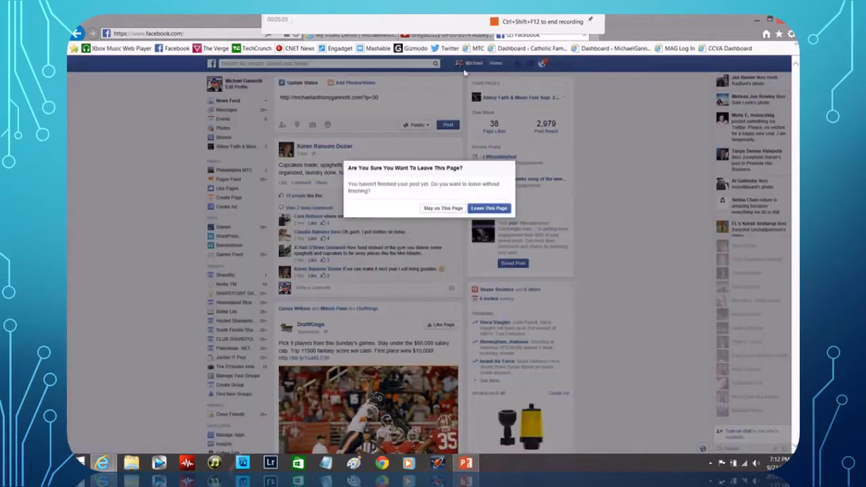
{"action": "left_click", "coordinate": [483, 208]}
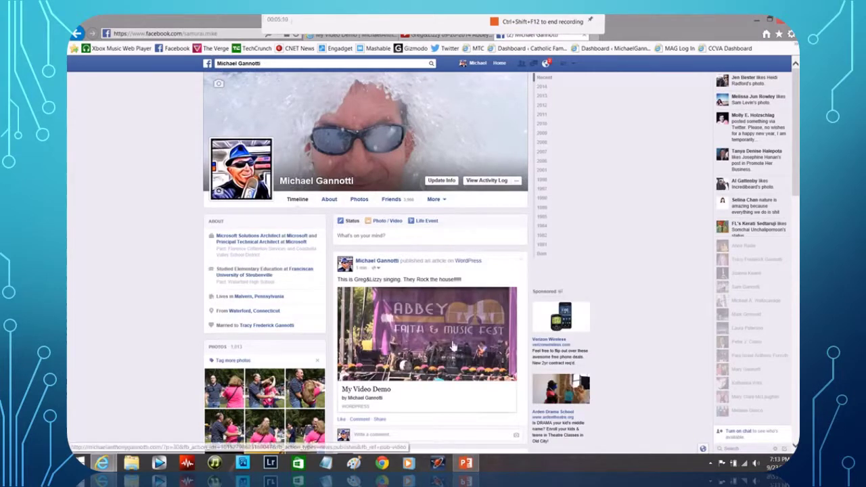
{"action": "left_click", "coordinate": [521, 261]}
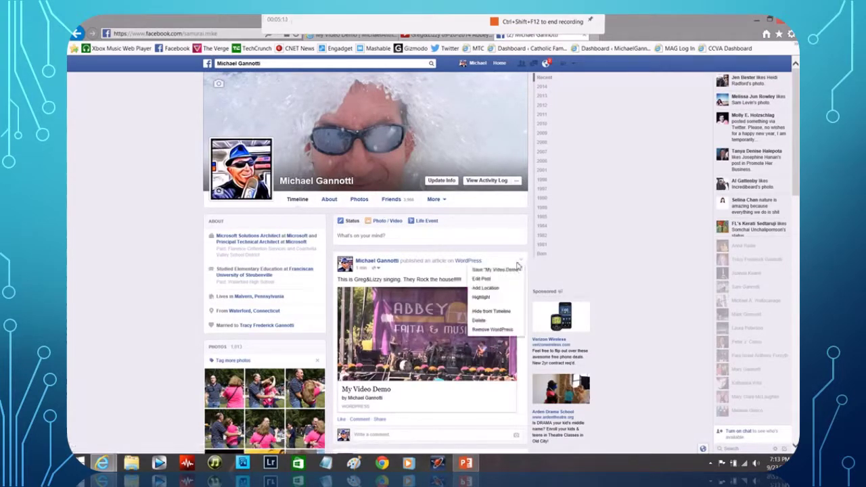
{"action": "left_click", "coordinate": [492, 311]}
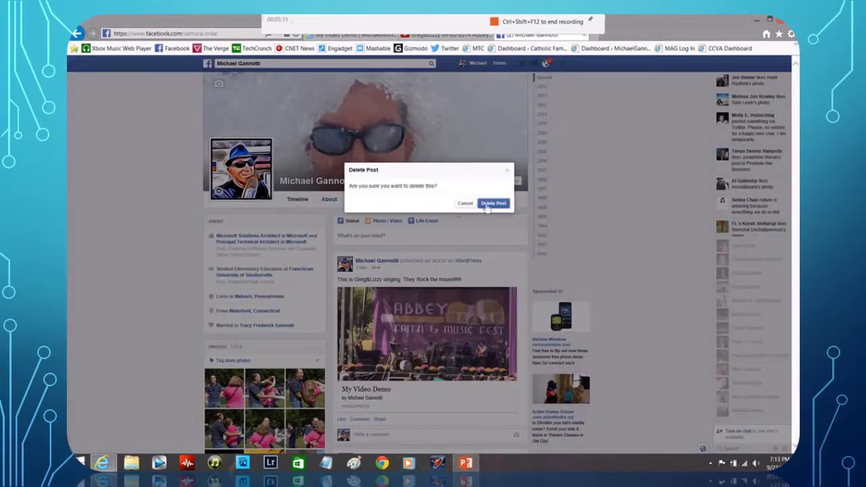
{"action": "left_click", "coordinate": [484, 207]}
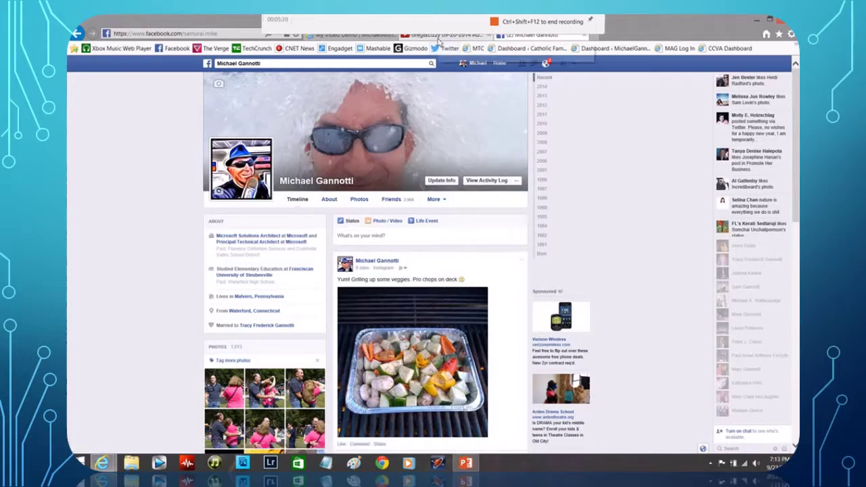
Return to the WordPress dashboard, search the installable plugins for Video Thumbnails, and check that plugin's installation status.
{"action": "left_click", "coordinate": [349, 35]}
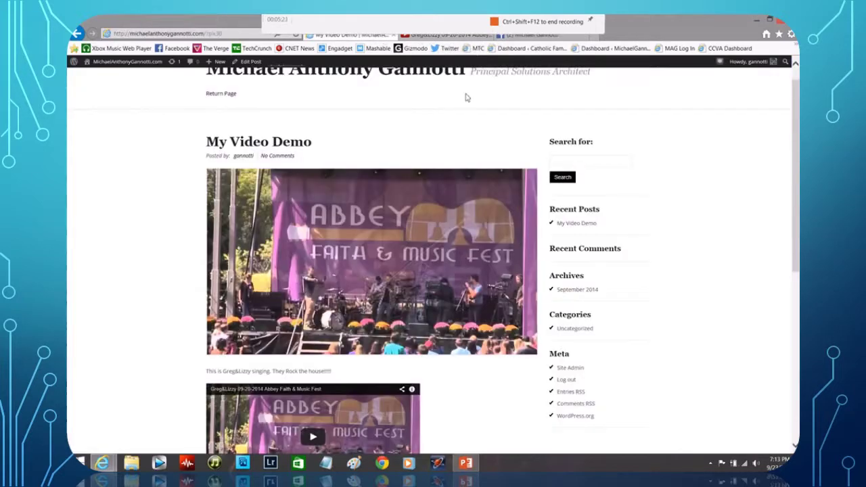
{"action": "left_click", "coordinate": [153, 71]}
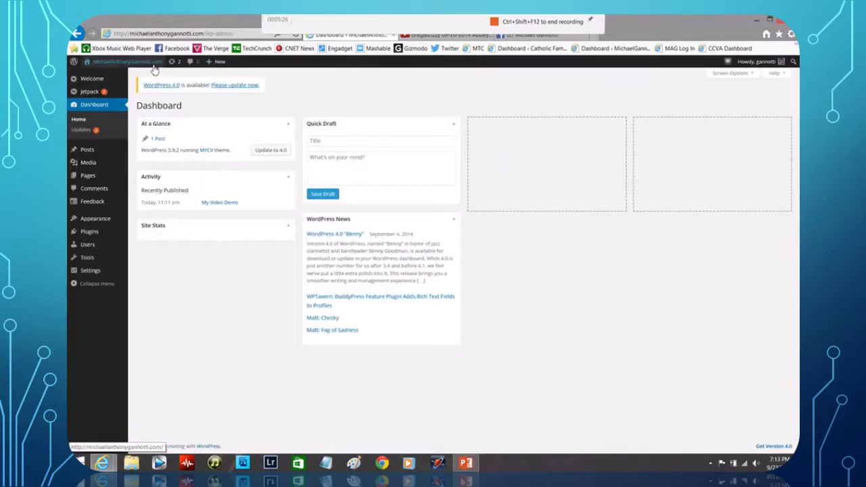
{"action": "left_click", "coordinate": [93, 234]}
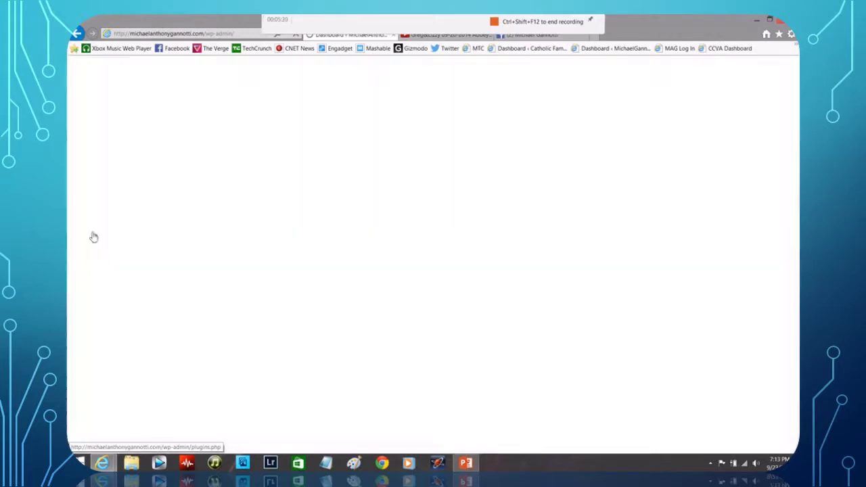
{"action": "left_click", "coordinate": [183, 106]}
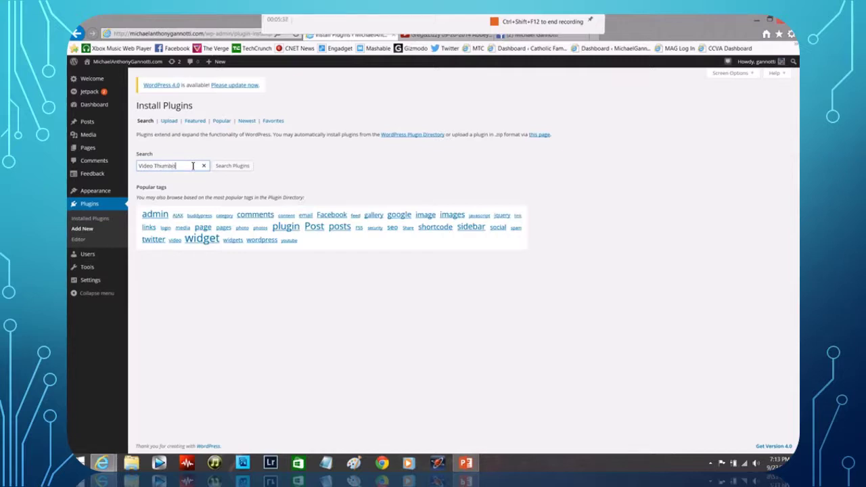
{"action": "type", "text": "s"}
{"action": "key", "text": "Return"}
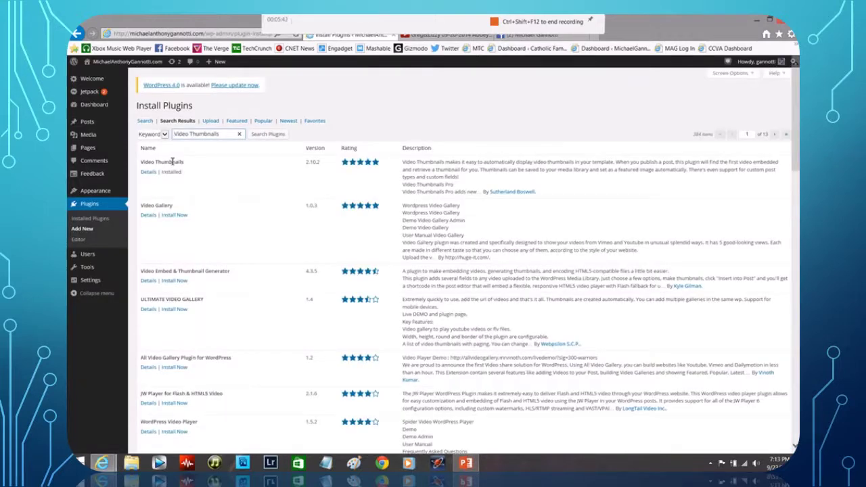
{"action": "mouse_move", "coordinate": [173, 173]}
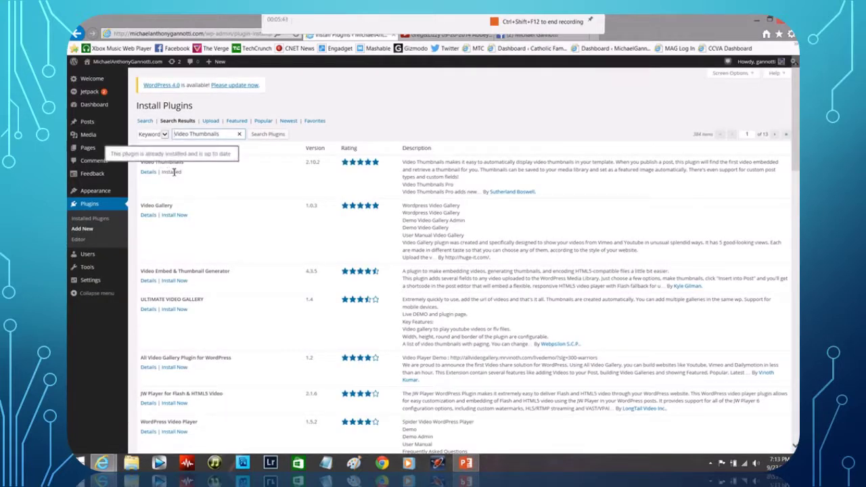